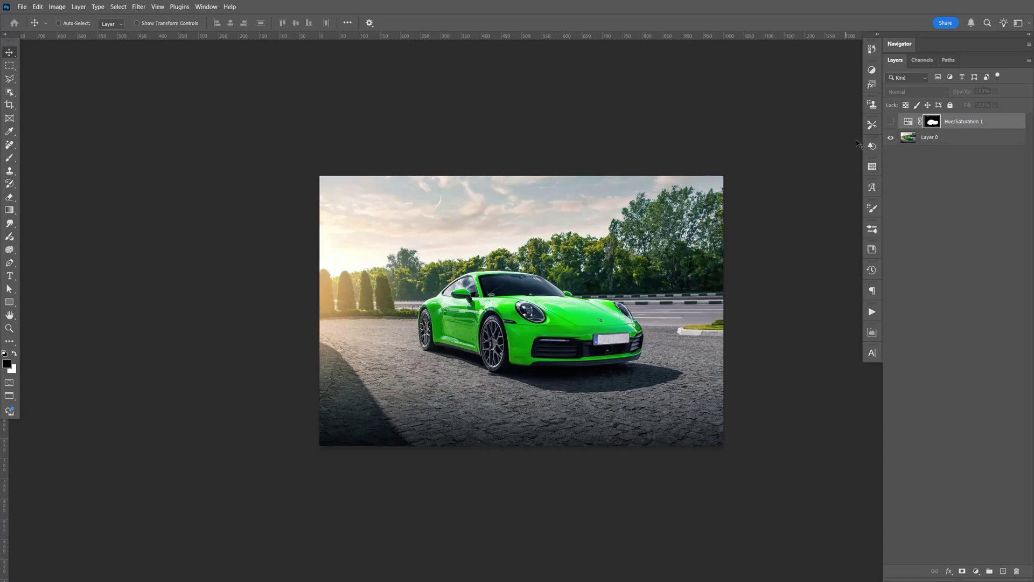
Step: Toggle the existing Hue/Saturation 1 layer's visibility to compare the red car with the original
left_click(891, 121)
left_click(892, 123)
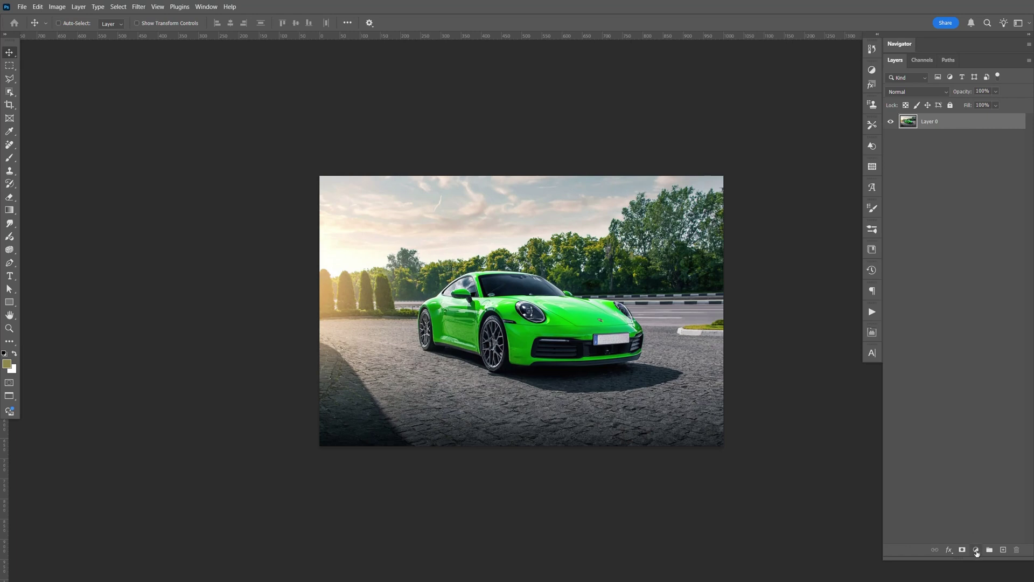
Step: Add a Hue/Saturation layer, sample the car to target Greens, and lower their saturation
left_click(976, 550)
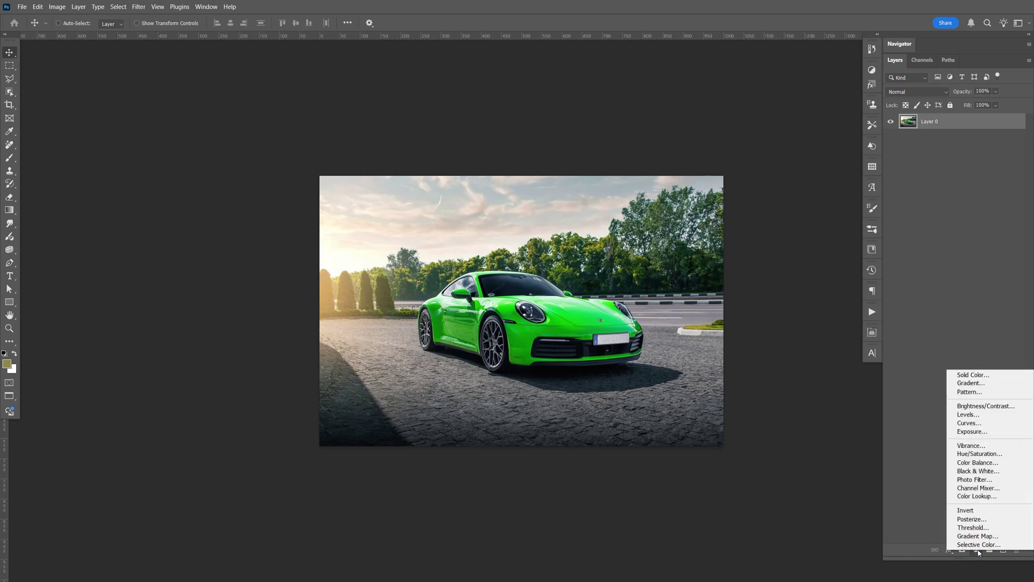
left_click(980, 454)
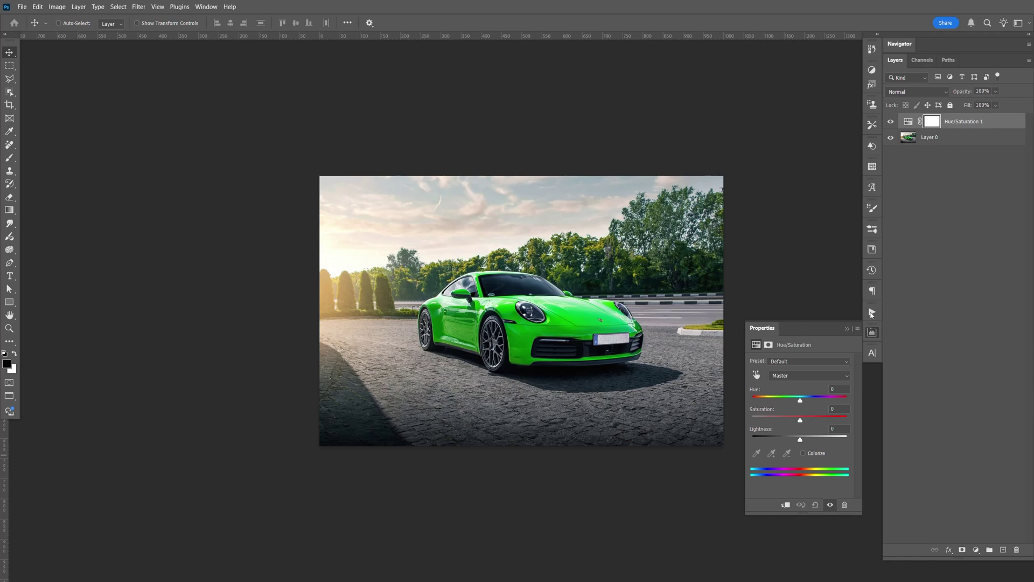
left_click(757, 375)
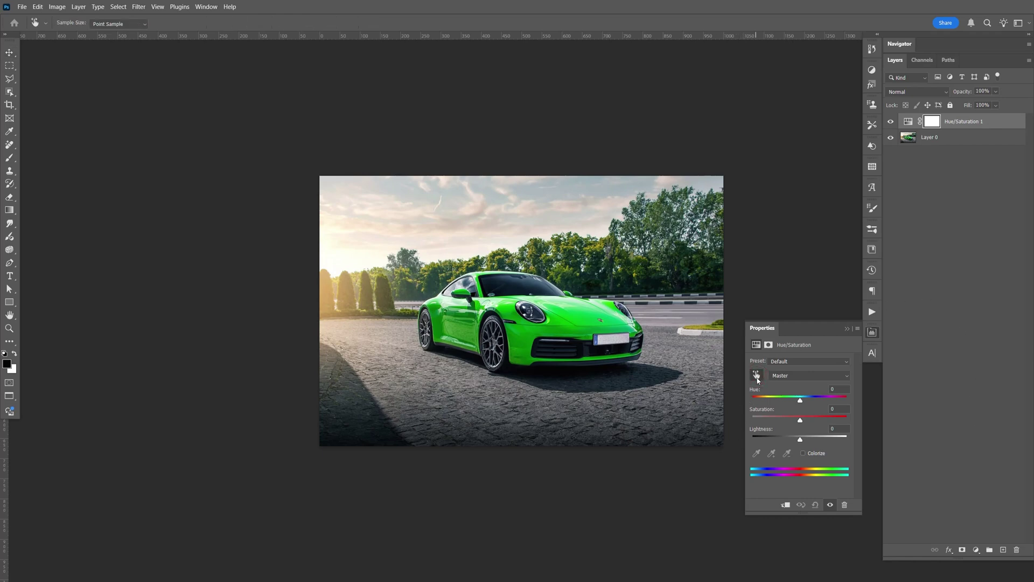
left_click(528, 326)
left_click_drag(788, 421, 751, 421)
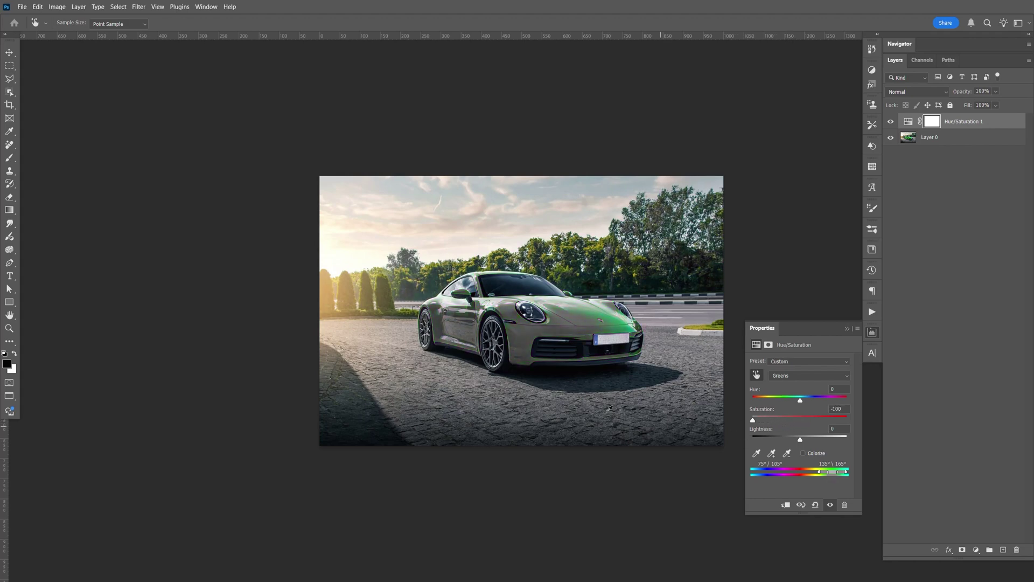
scroll(597, 388, "up", 5)
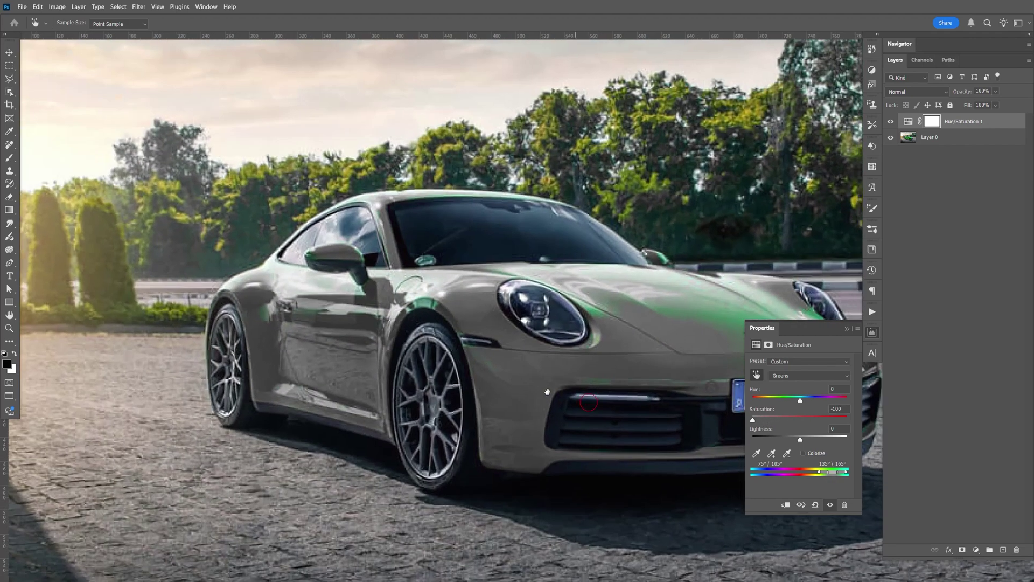
Step: Zoom in and add the hood and headlight green patches to the Greens sample range
left_click_drag(596, 387, 510, 385)
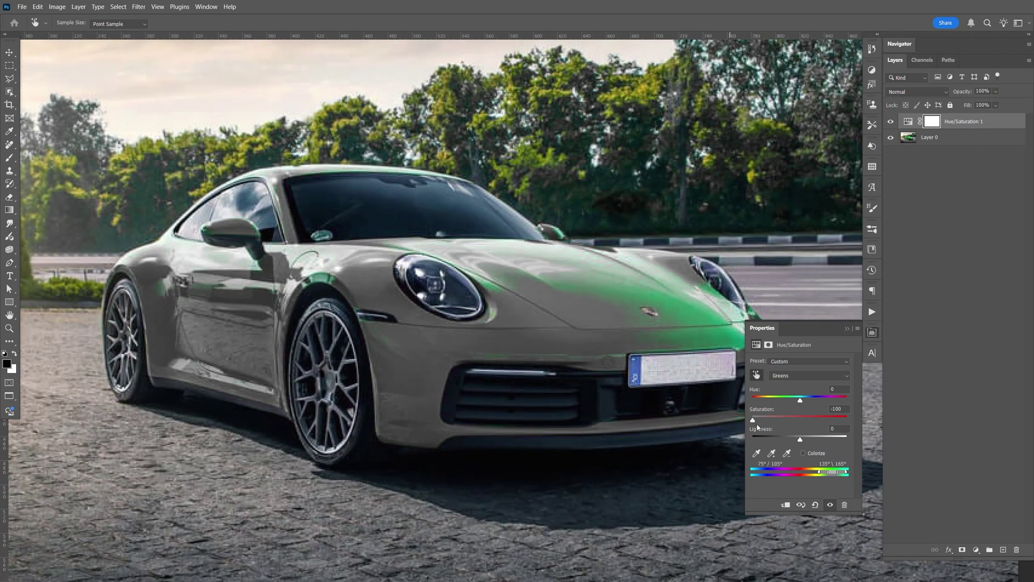
left_click(773, 455)
left_click(701, 314)
left_click_drag(709, 327, 645, 325)
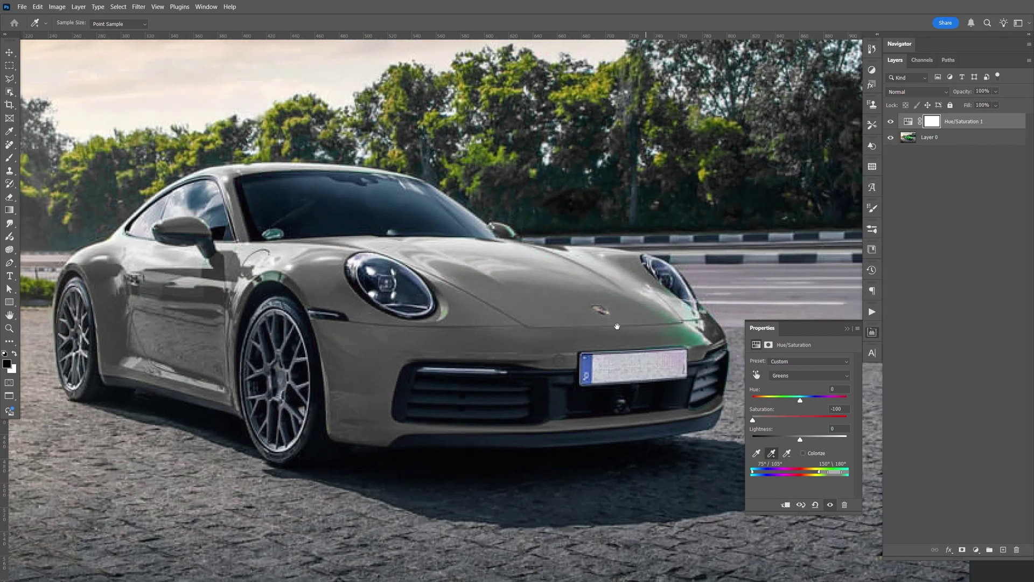
left_click(653, 325)
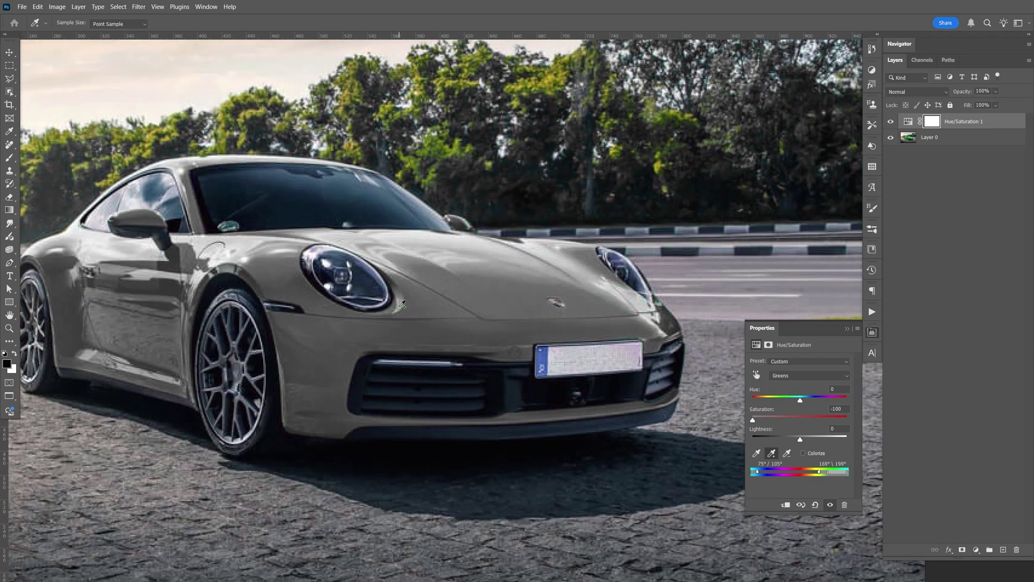
left_click(404, 305)
left_click_drag(419, 315, 503, 306)
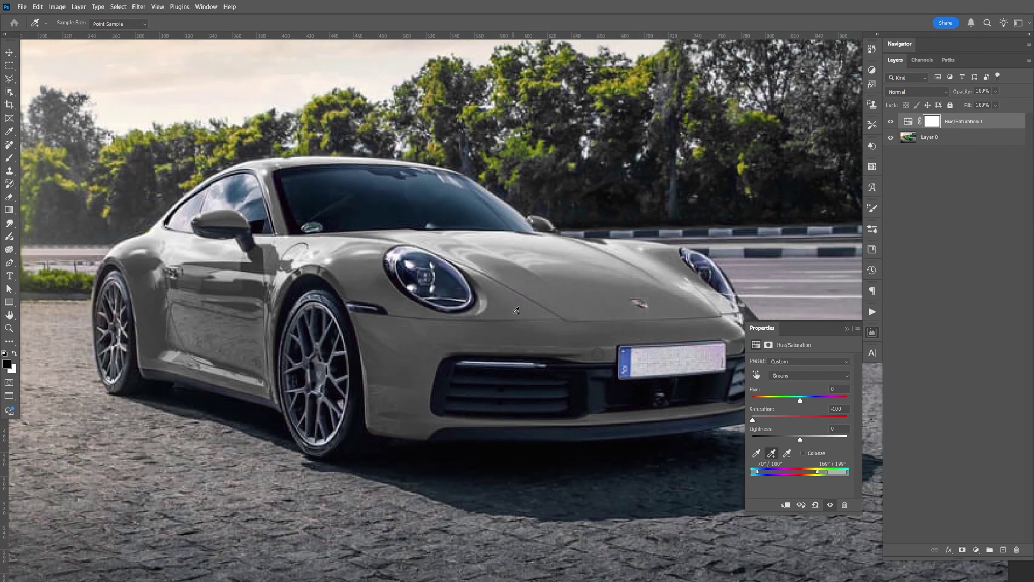
key("ctrl+minus")
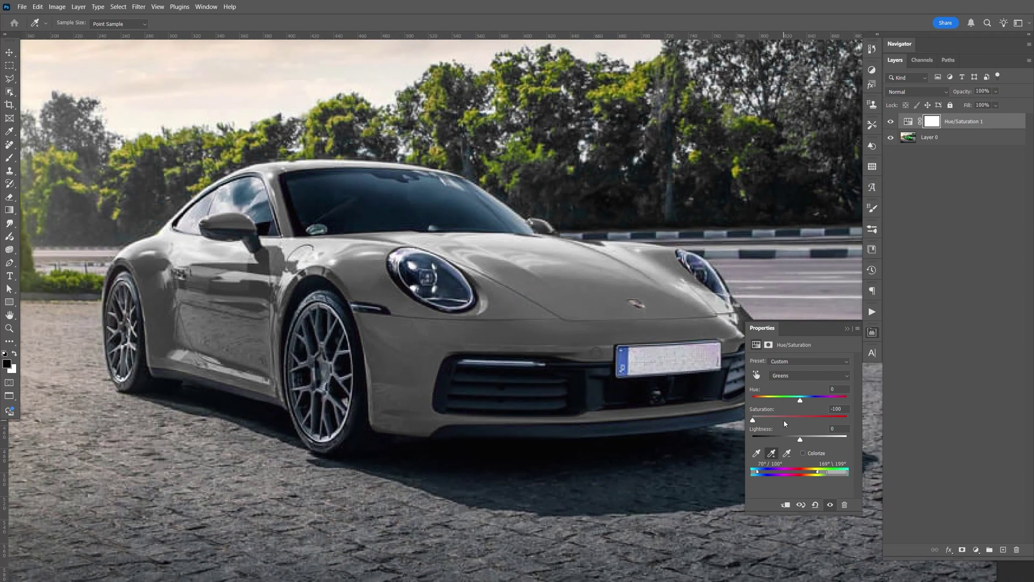
key("ctrl+minus")
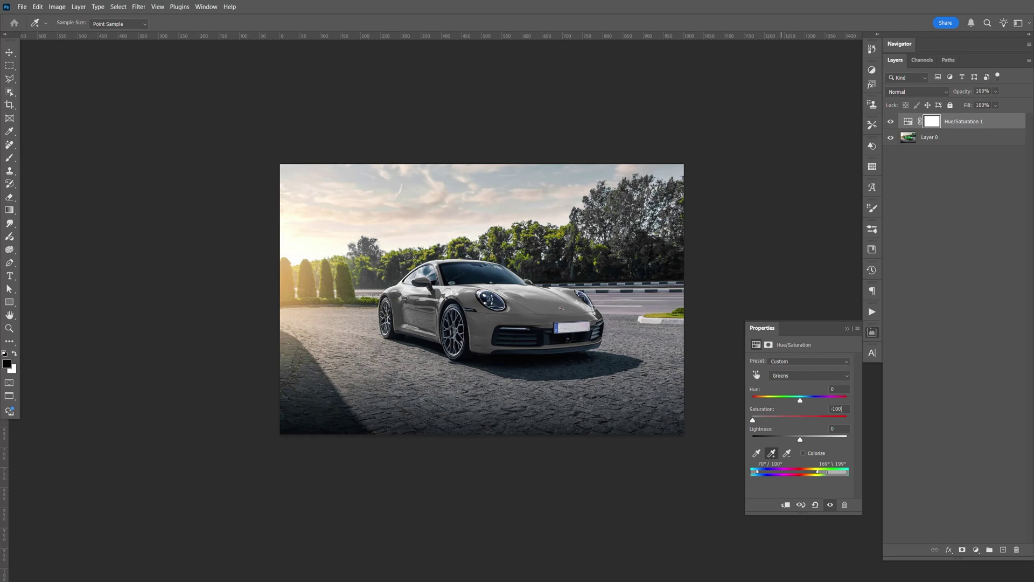
type("0")
Step: Reset Greens saturation to zero and sweep the Greens hue through red, blue and magenta
key("Return")
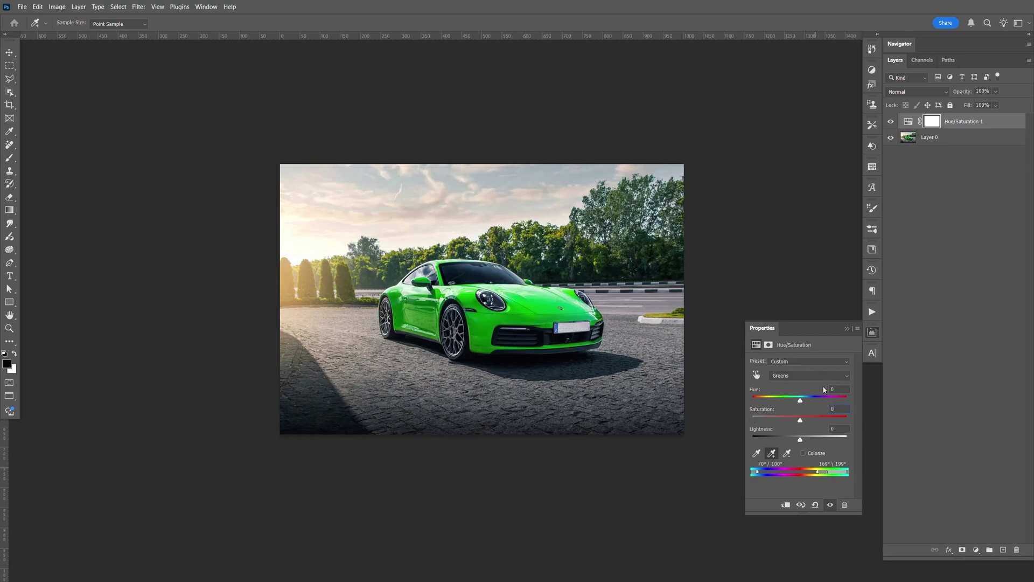
mouse_move(799, 401)
left_mouse_down()
mouse_move(756, 400)
mouse_move(816, 403)
left_mouse_up()
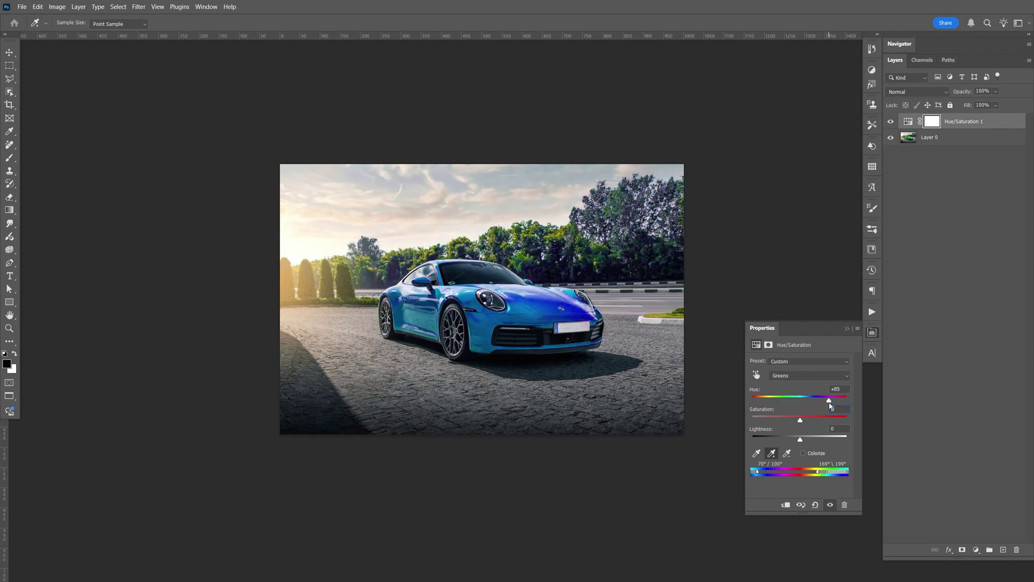
left_click_drag(816, 402, 849, 402)
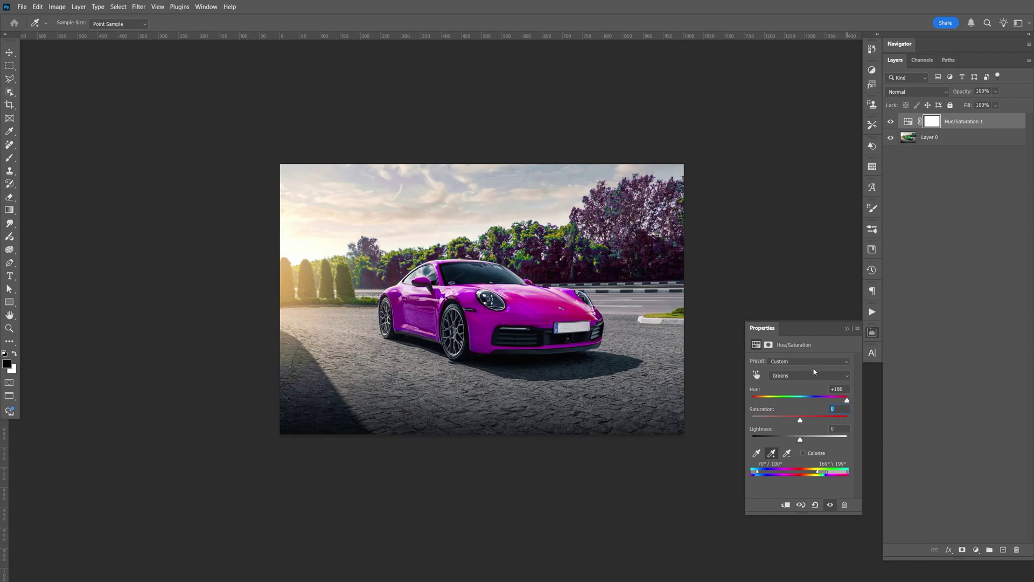
mouse_move(847, 401)
left_mouse_down()
mouse_move(765, 399)
mouse_move(819, 409)
left_mouse_up()
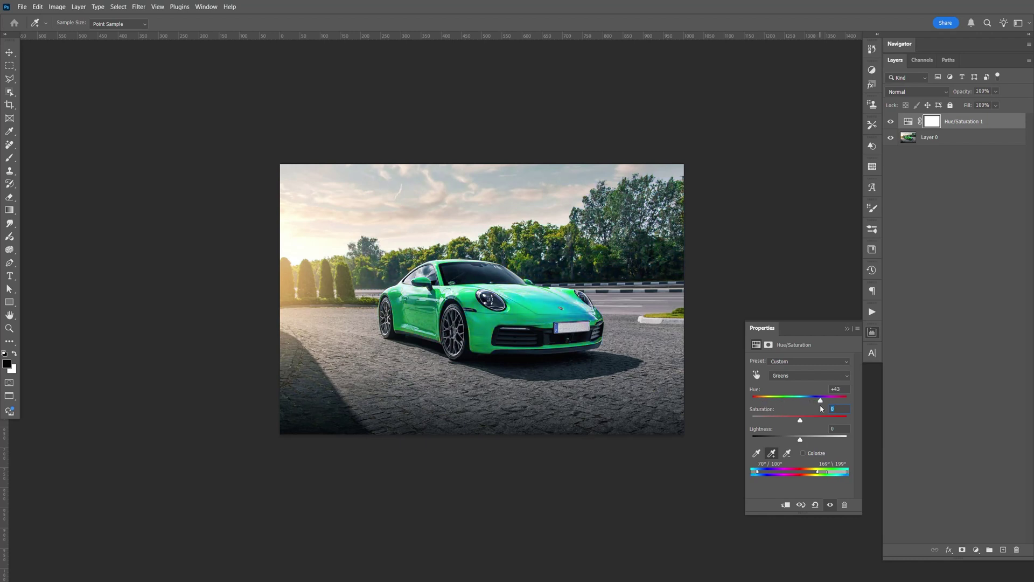
Step: Try and undo a Greens lightness change, then settle the Greens hue at -133
left_click_drag(800, 439, 784, 440)
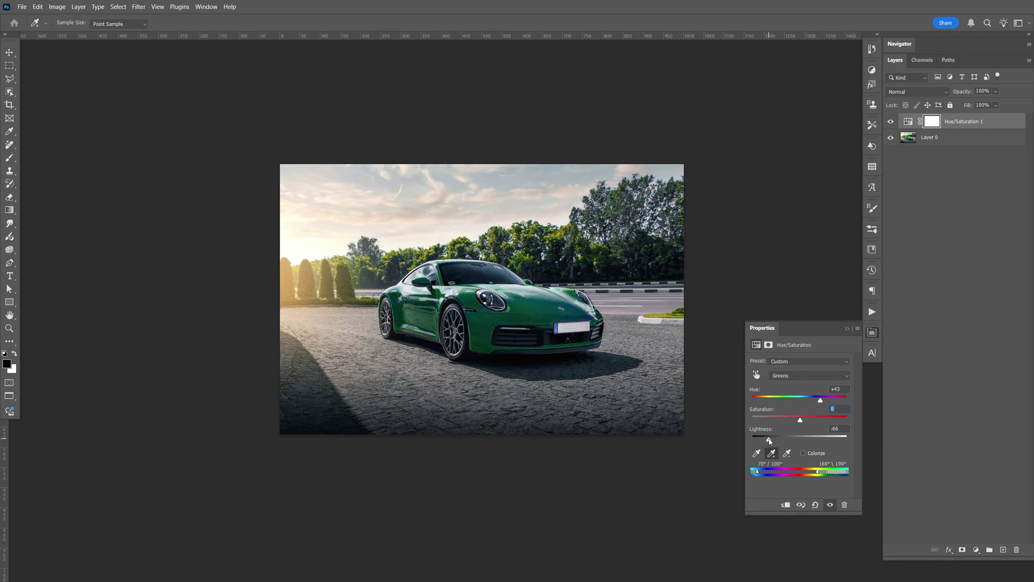
left_click_drag(819, 399, 823, 402)
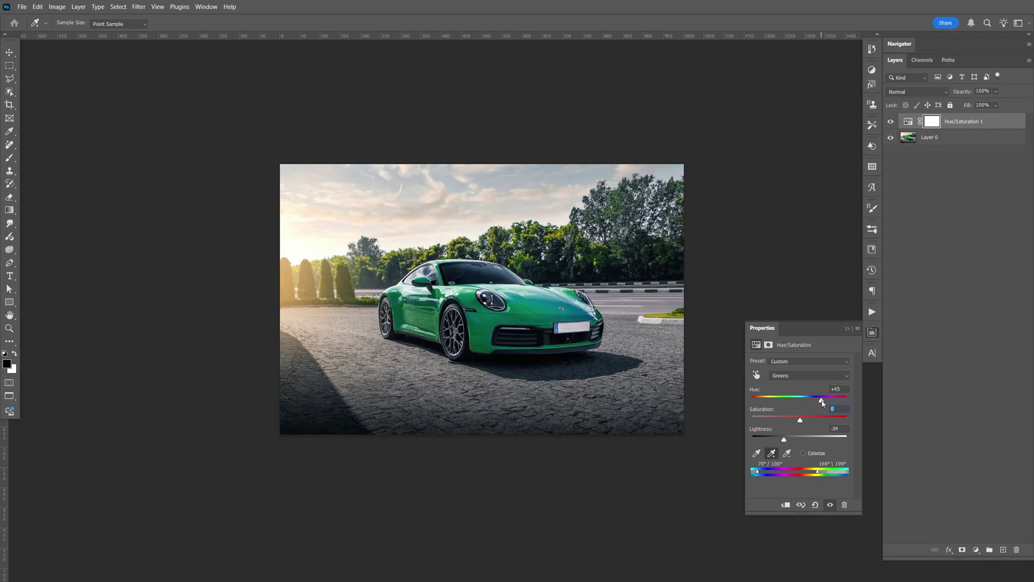
left_click_drag(795, 437, 851, 442)
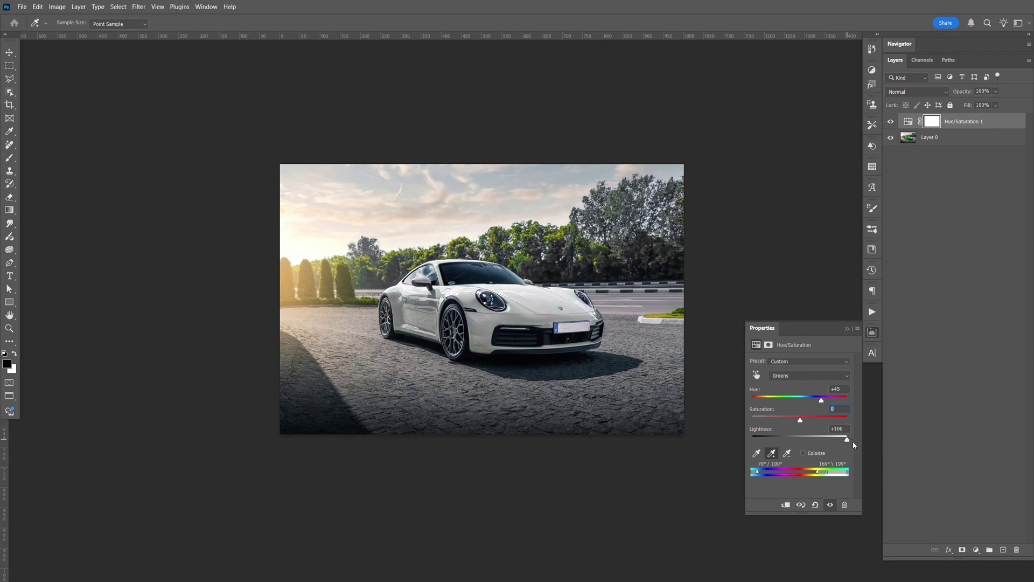
key("ctrl+z")
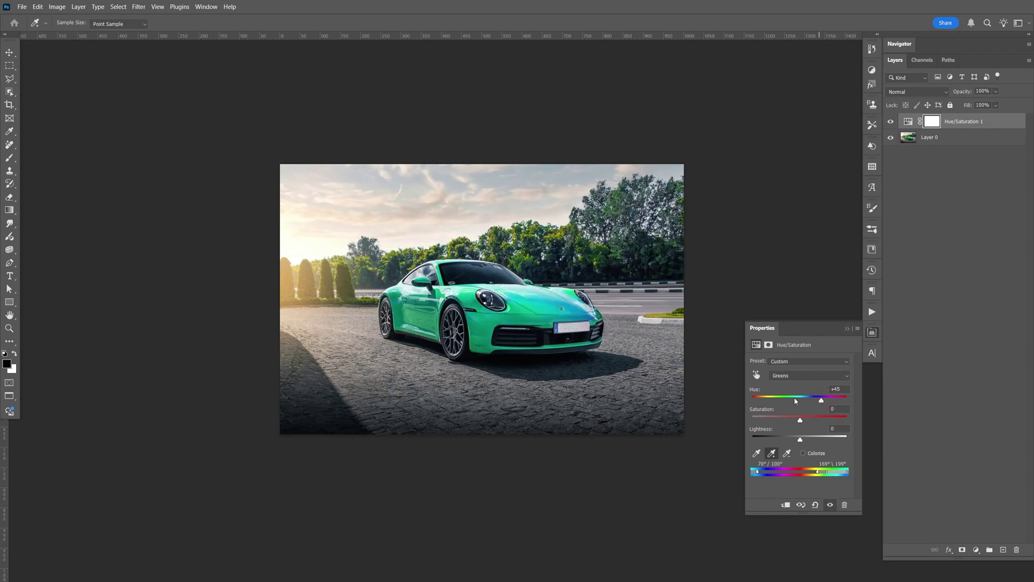
left_click_drag(820, 400, 760, 402)
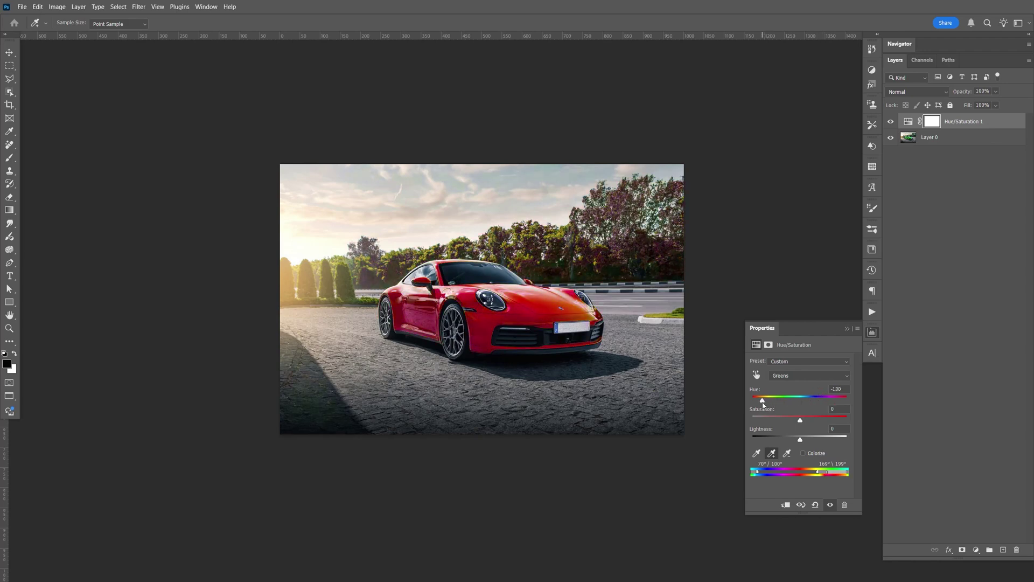
left_click(872, 332)
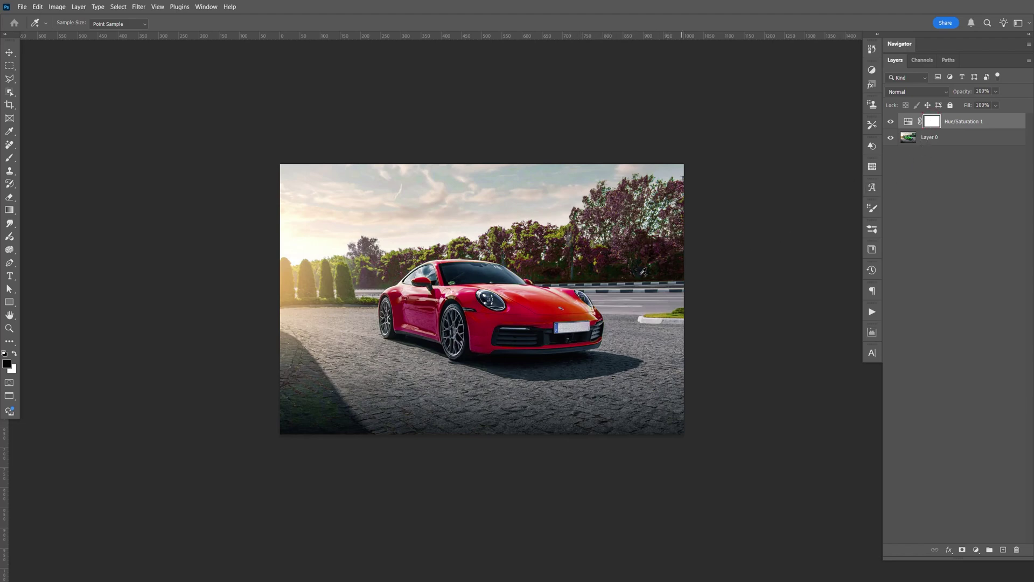
Step: Set up a black 300 px brush and start painting the purple trees back to green
key("b")
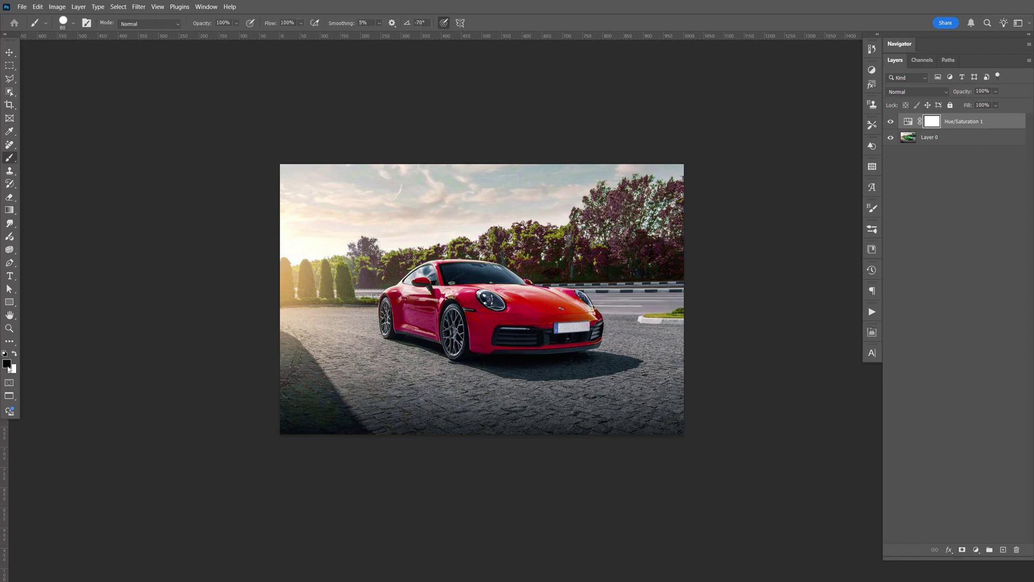
left_click(7, 364)
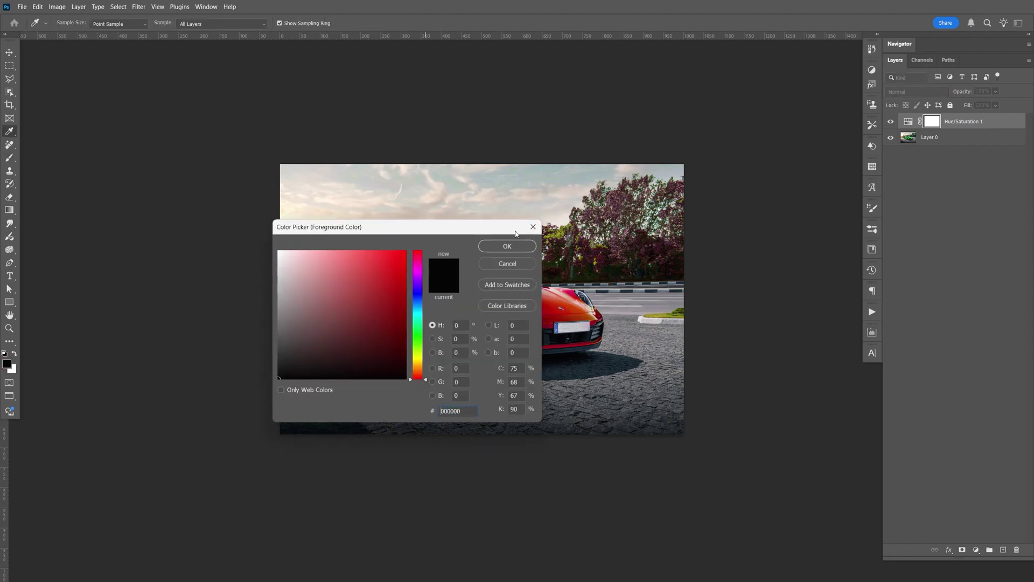
left_click(519, 248)
left_click(74, 23)
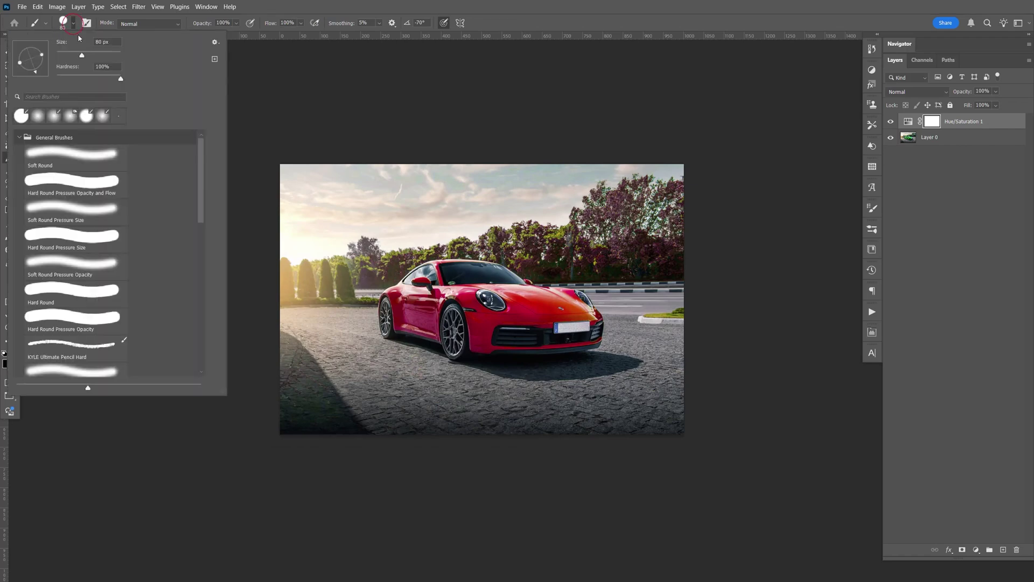
key("Return")
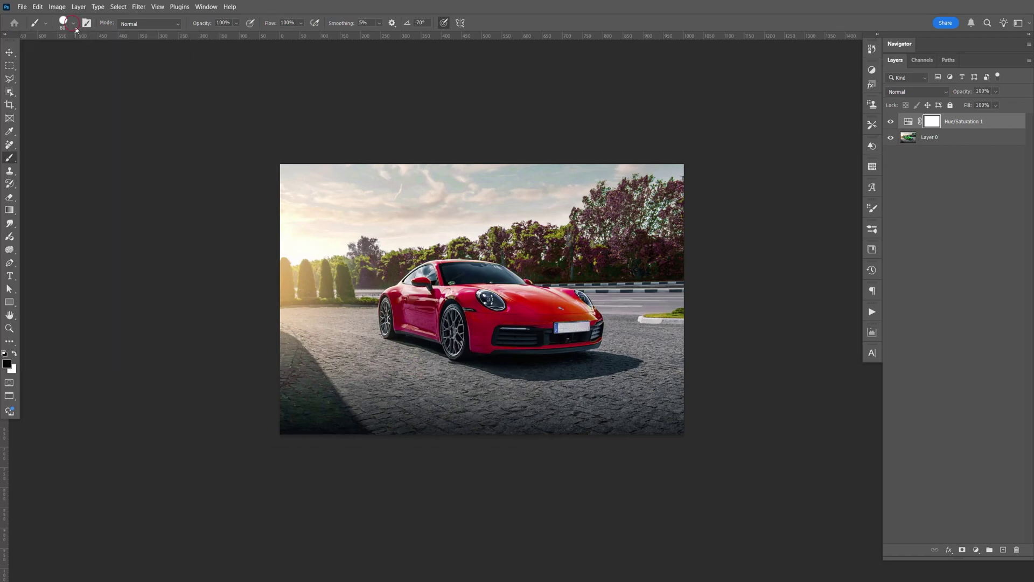
key("bracketright")
key("bracketright")
key("bracketright")
key("bracketright")
key("bracketright")
key("bracketright")
key("bracketright")
key("bracketright")
mouse_move(672, 248)
left_mouse_down()
mouse_move(687, 289)
mouse_move(669, 203)
mouse_move(628, 231)
mouse_move(555, 189)
left_mouse_up()
Step: Paint black on the mask over the left trees, cobblestones, and trees near the car
mouse_move(335, 161)
left_mouse_down()
mouse_move(300, 242)
mouse_move(347, 208)
left_mouse_up()
mouse_move(283, 359)
left_mouse_down()
mouse_move(347, 379)
mouse_move(477, 388)
mouse_move(622, 380)
mouse_move(719, 316)
left_mouse_up()
key("ctrl+plus")
key("ctrl+plus")
key("ctrl+plus")
key("ctrl+plus")
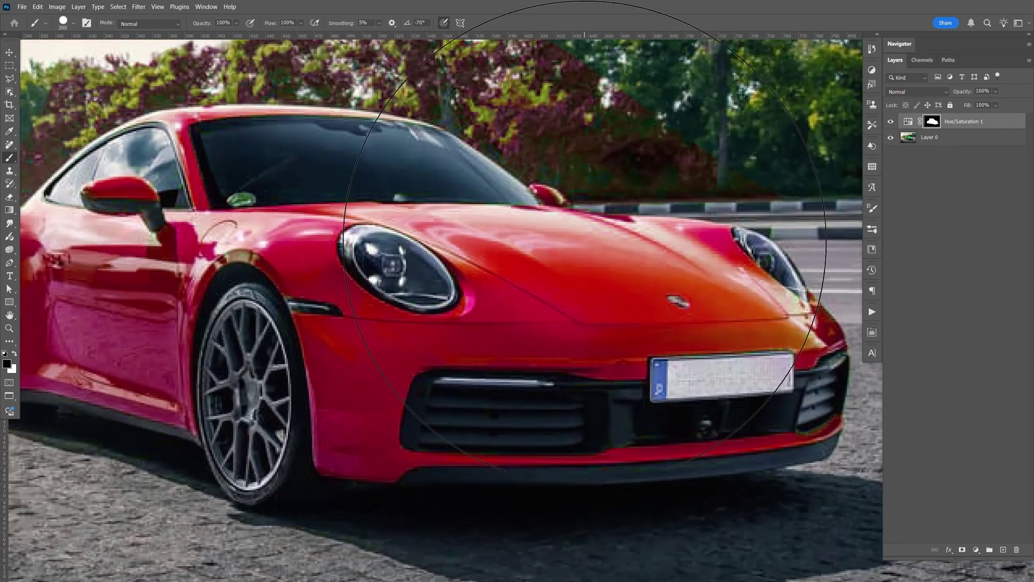
key("ctrl+minus")
key("ctrl+minus")
key("ctrl+minus")
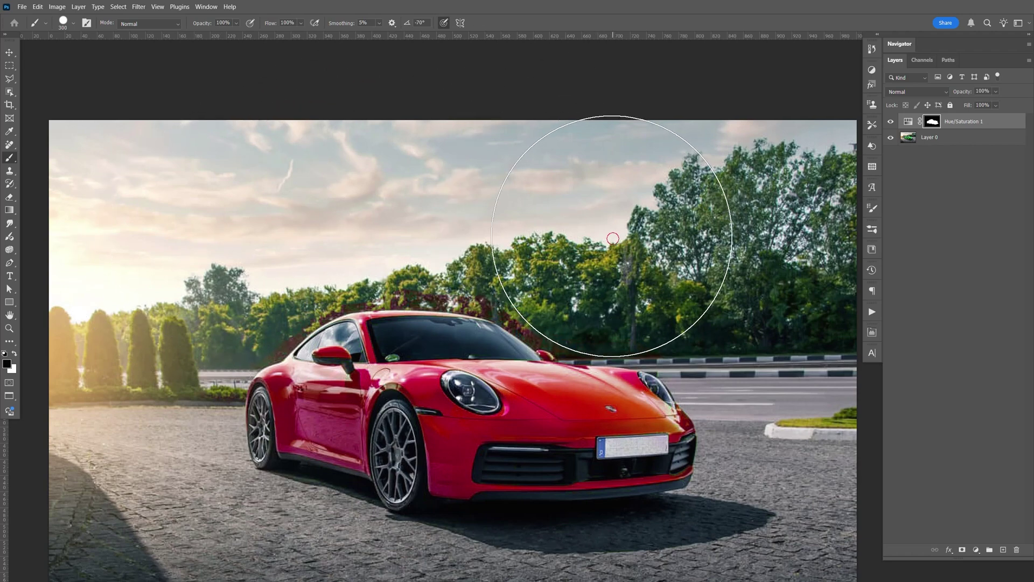
key("ctrl+plus")
key("bracketleft")
key("bracketleft")
key("bracketleft")
key("bracketleft")
mouse_move(526, 326)
left_mouse_down()
mouse_move(546, 354)
mouse_move(647, 363)
left_mouse_up()
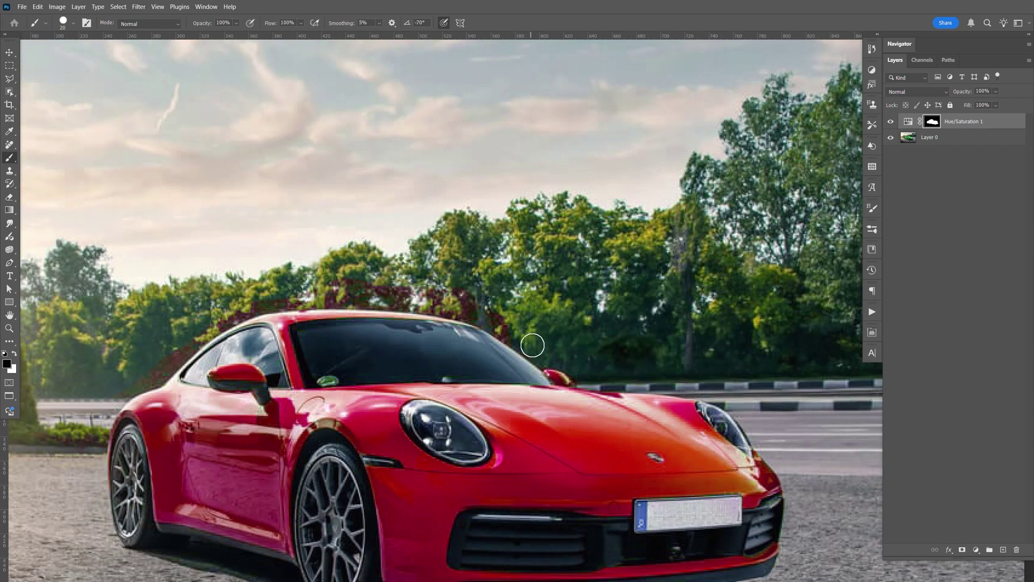
mouse_move(468, 292)
left_mouse_down()
mouse_move(554, 273)
mouse_move(538, 280)
left_mouse_up()
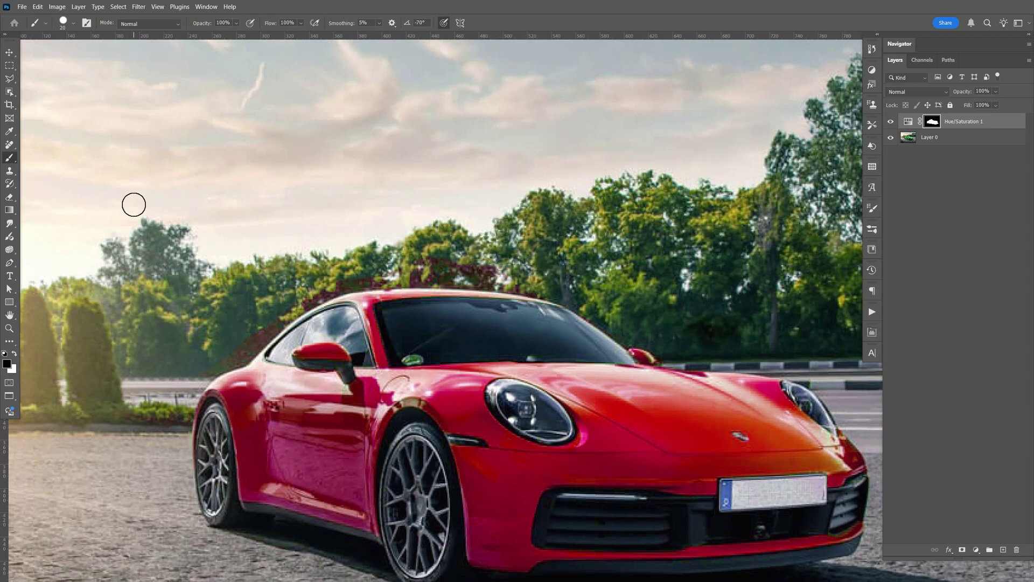
key("l")
Step: Begin a Polygonal Lasso outline along the car's rear and roofline
right_click(10, 81)
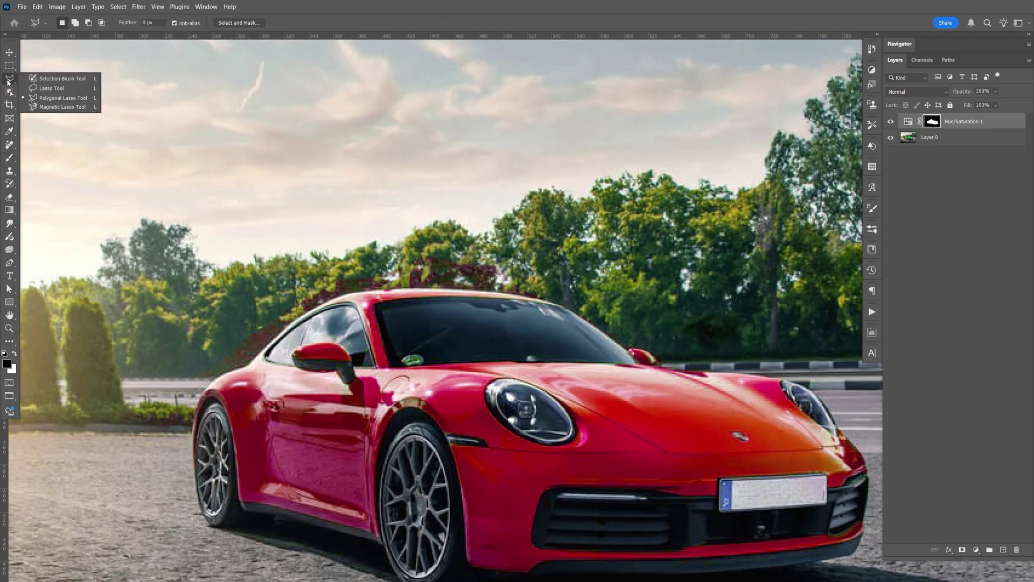
left_click(63, 97)
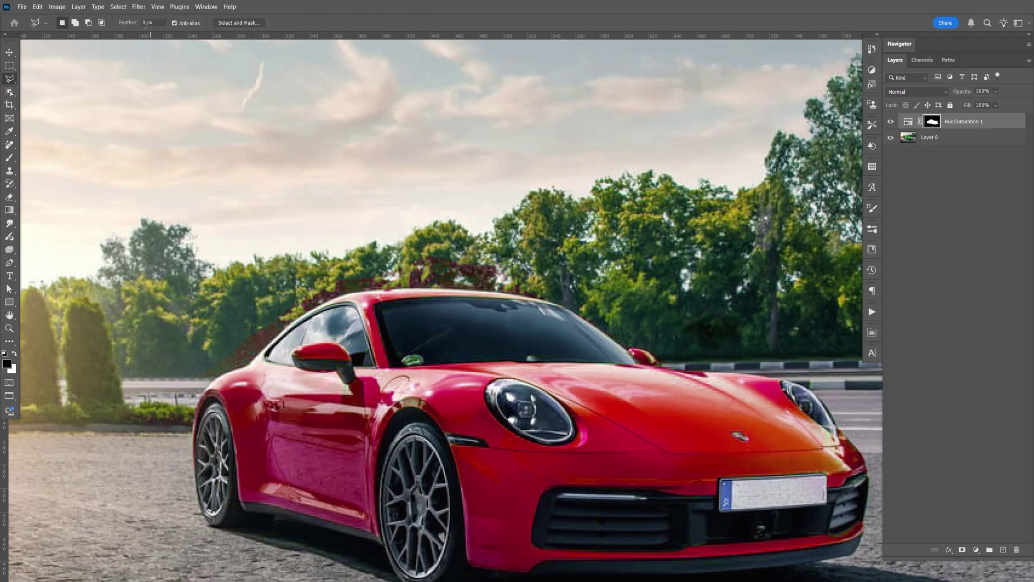
left_click(119, 336)
left_click(167, 396)
left_click(207, 388)
left_click(248, 367)
left_click(375, 295)
Step: Extend the outline past the windshield, mirror and right trees, and close the selection
left_click(578, 318)
left_click(630, 350)
left_click(663, 325)
left_click(678, 196)
left_click(218, 170)
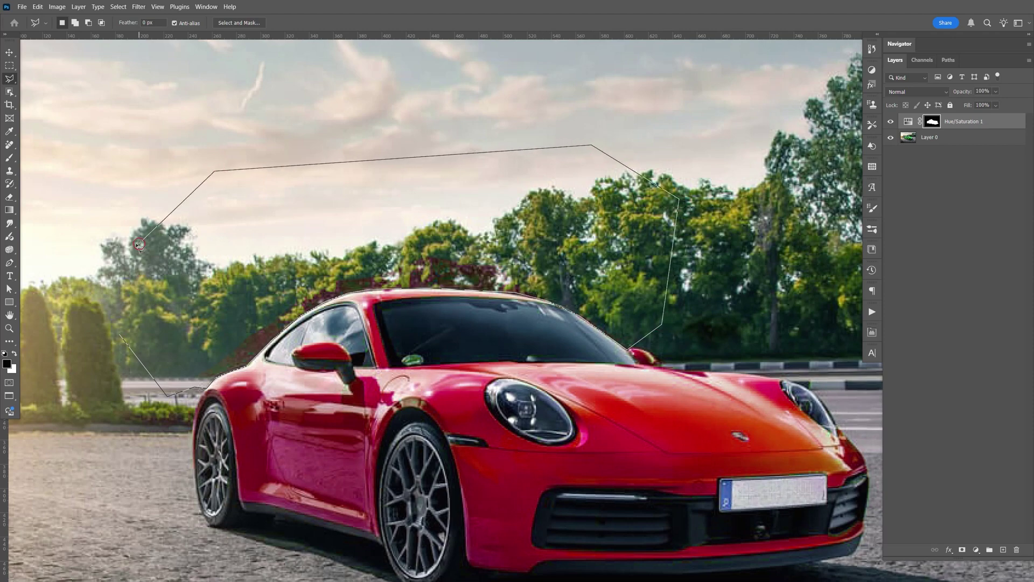
double_click(139, 243)
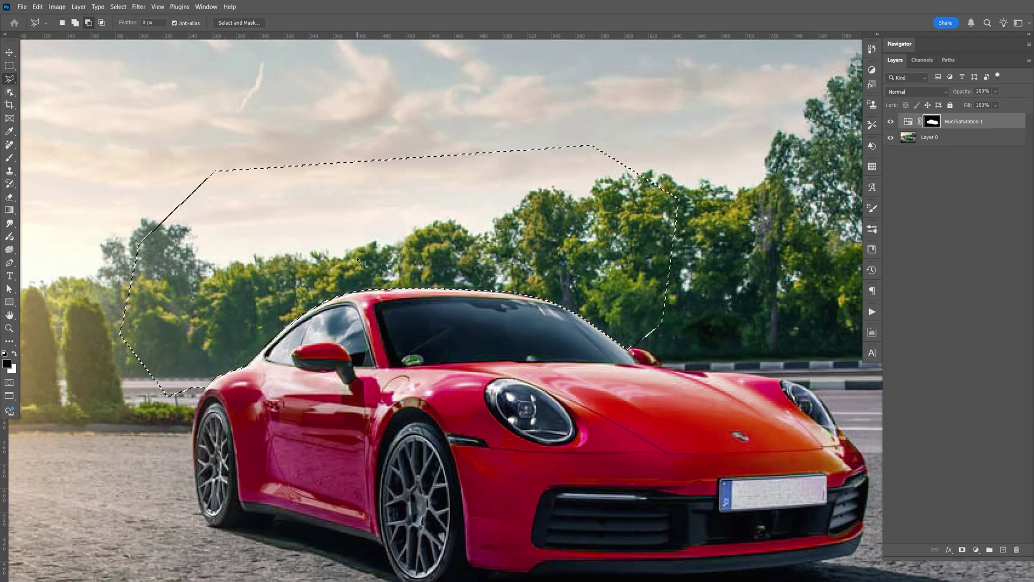
Step: Fill the selected trees black on the mask, deselect, and compare the adjustment on and off
key("Delete")
key("ctrl+d")
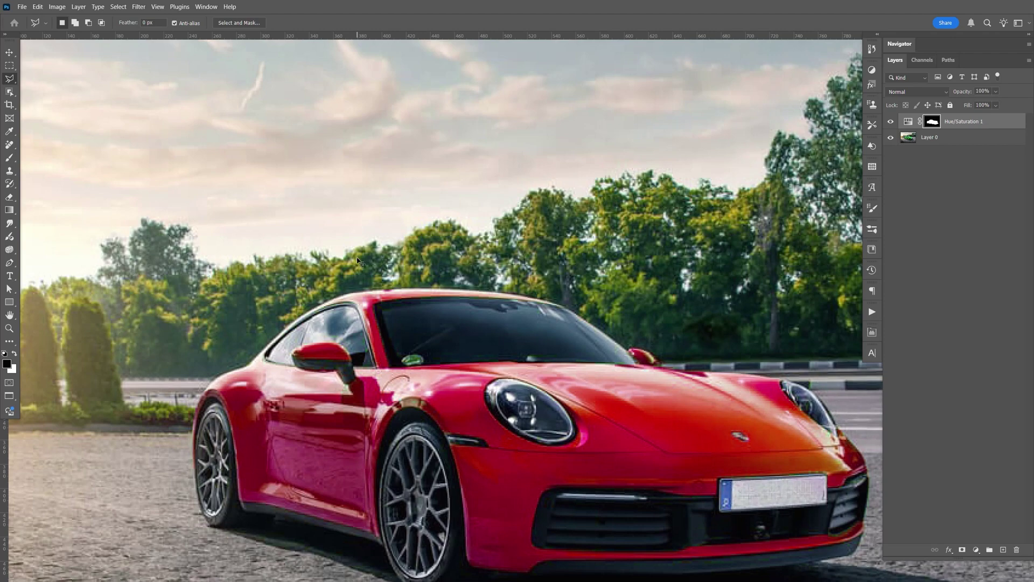
key("ctrl+minus")
key("ctrl+minus")
key("ctrl+minus")
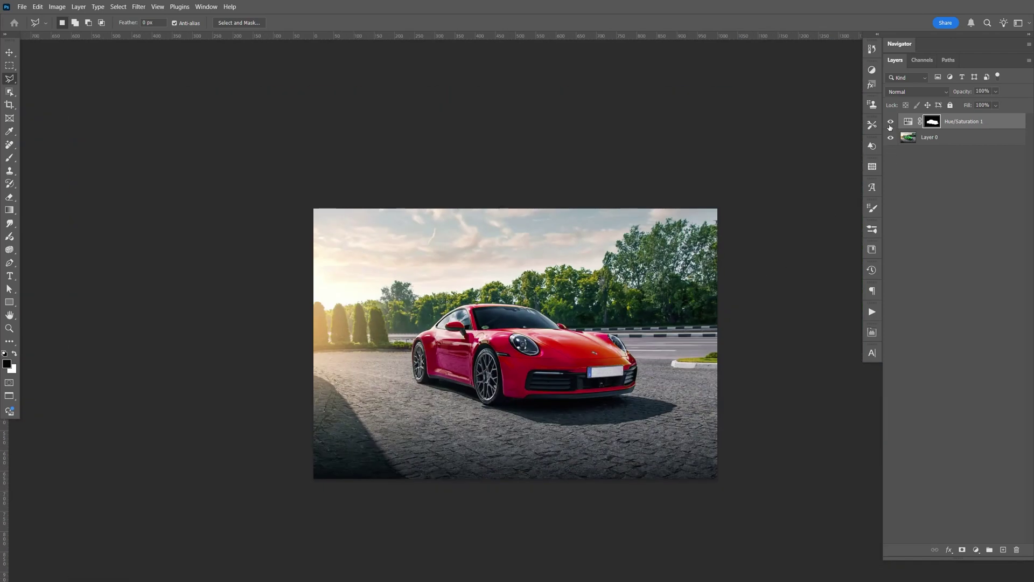
left_click(891, 122)
left_click(890, 121)
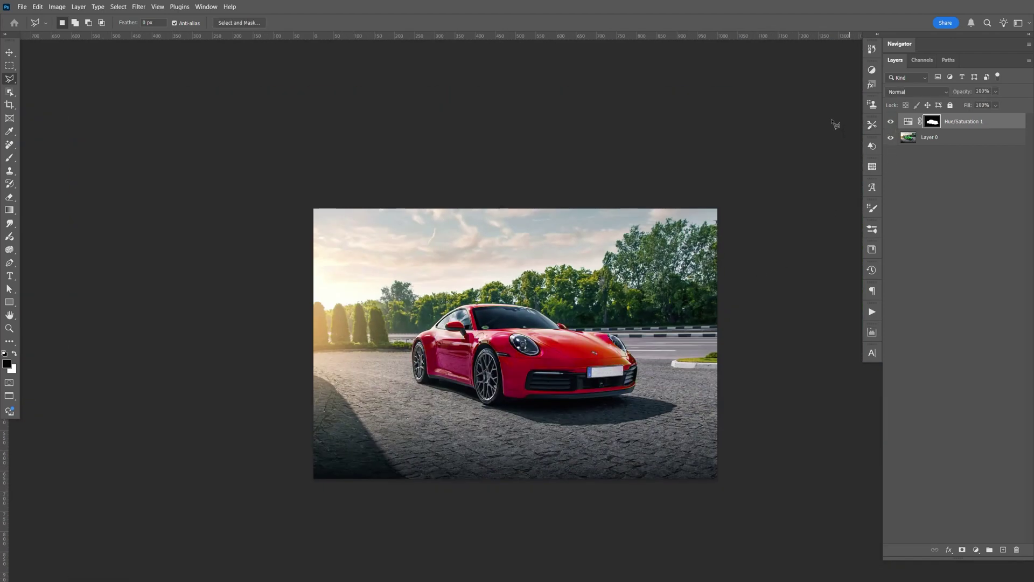